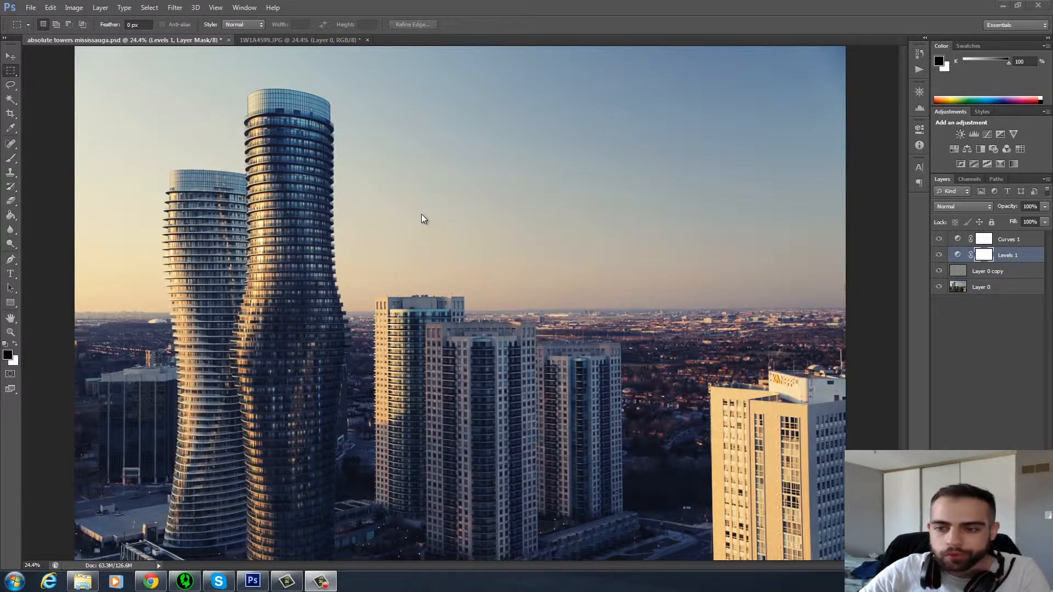
# Compare the finished absolute towers mississauga.psd with the unedited 1W1A4599.JPG, ending on the unedited photo.
pyautogui.click(320, 39)
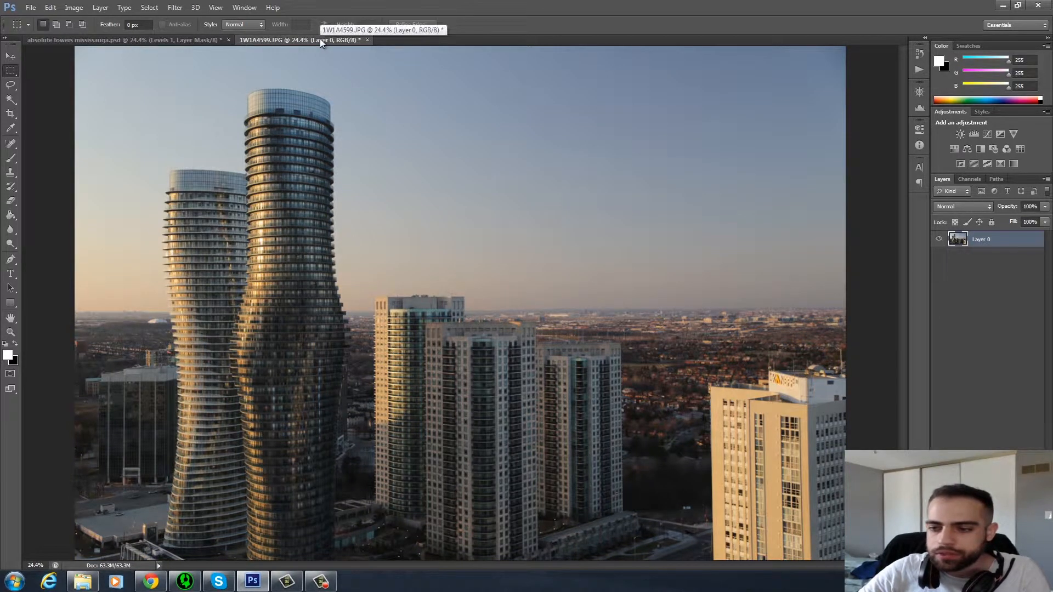
pyautogui.click(181, 37)
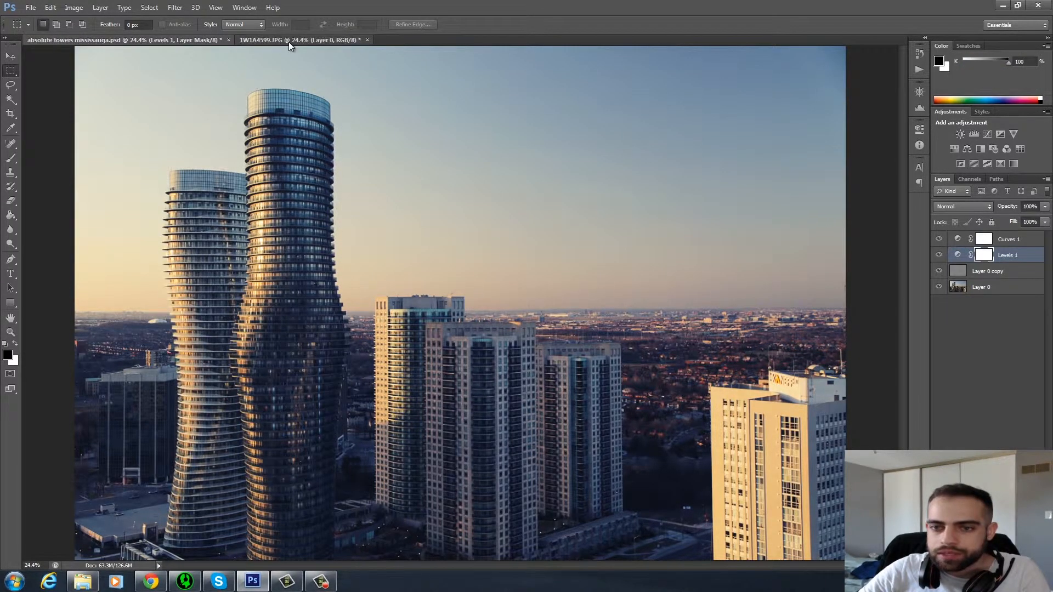
pyautogui.click(288, 42)
pyautogui.click(180, 41)
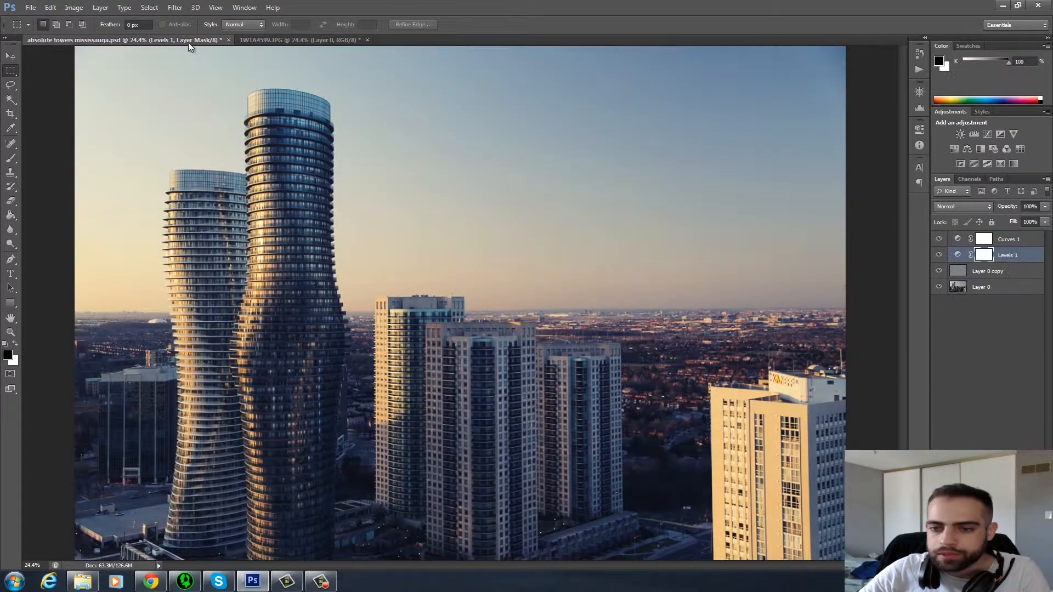
pyautogui.click(320, 41)
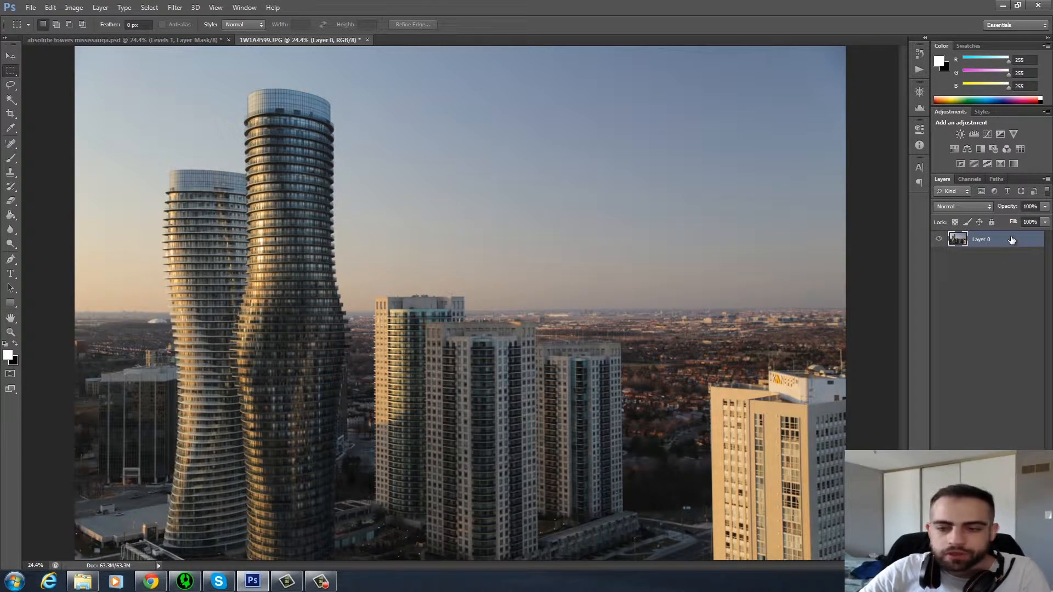
# Duplicate Layer 0 and apply a High Pass filter with a radius of 2.5 pixels to the copy.
pyautogui.hotkey('ctrl', 'j')
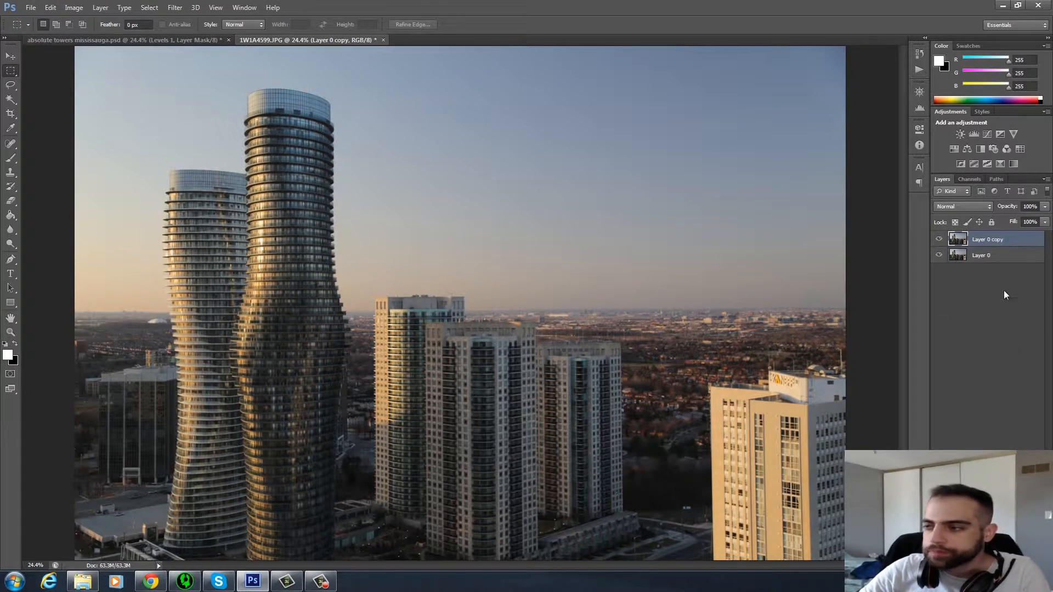
pyautogui.click(174, 7)
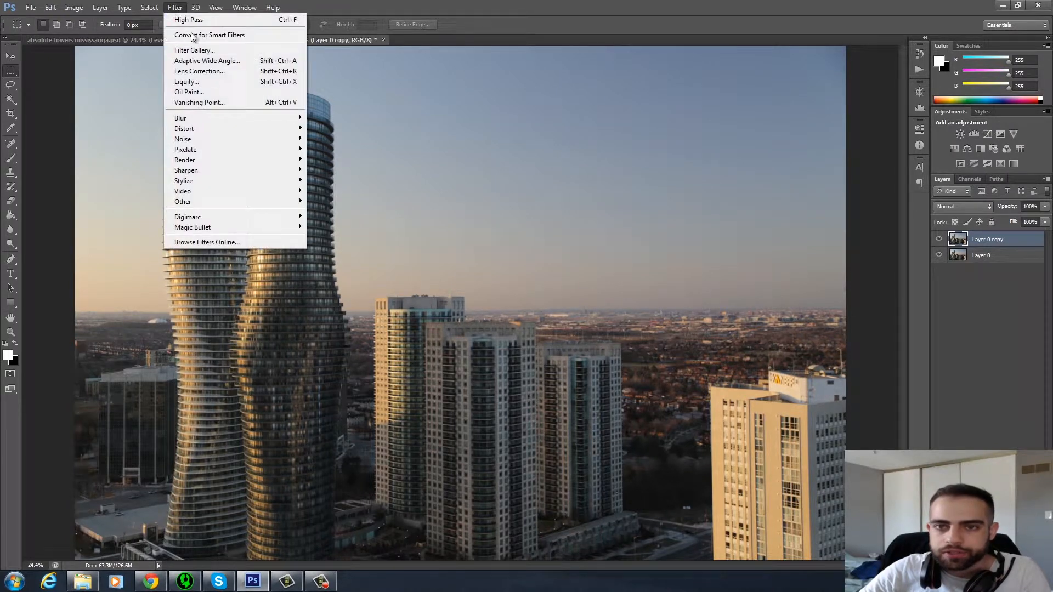
pyautogui.moveTo(212, 201)
pyautogui.click(338, 210)
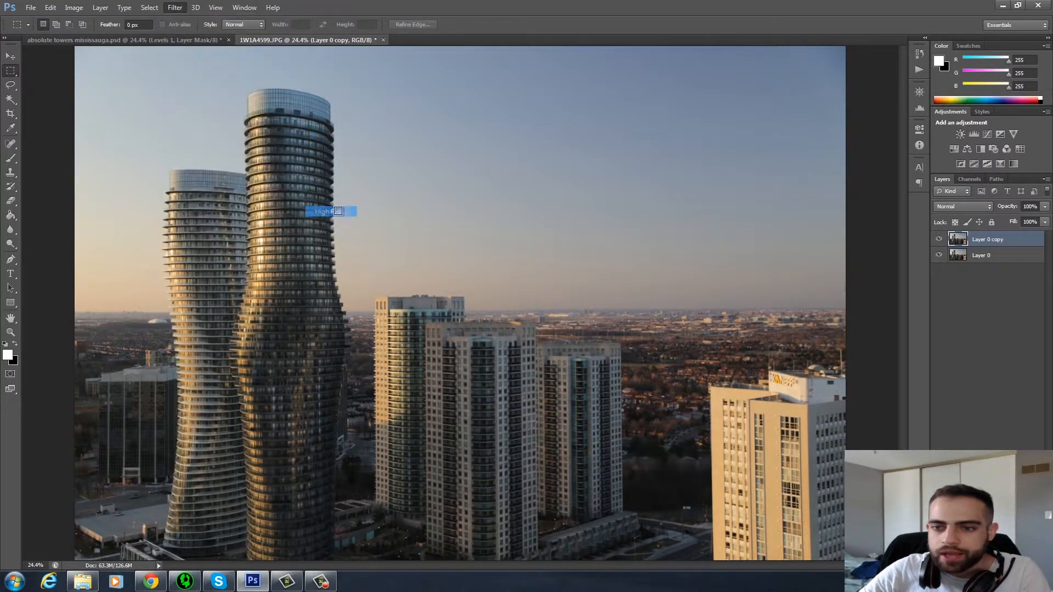
pyautogui.moveTo(556, 130); pyautogui.dragTo(585, 125)
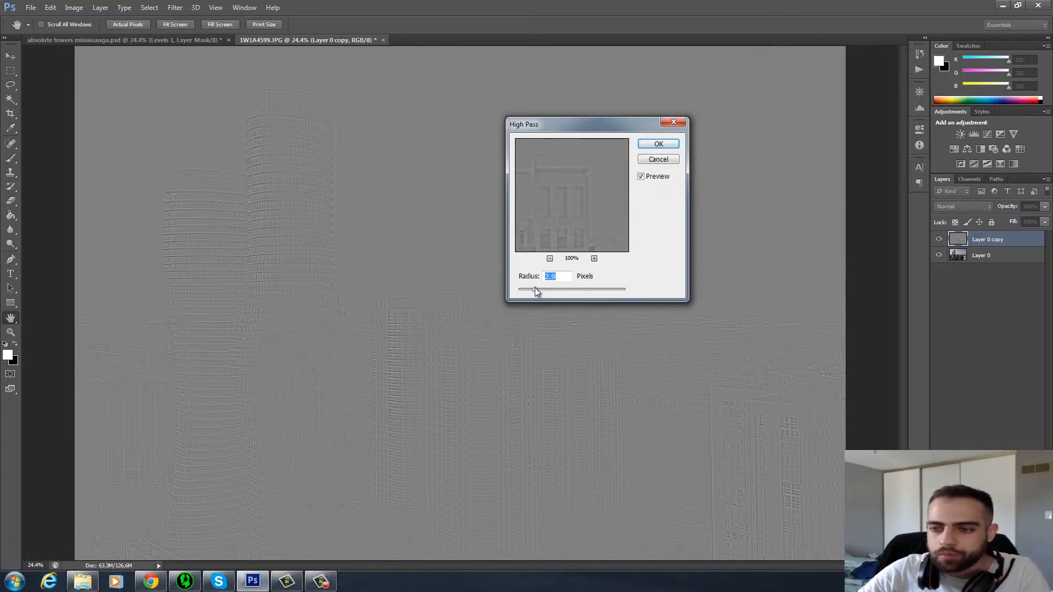
pyautogui.moveTo(537, 291)
pyautogui.mouseDown()
pyautogui.moveTo(580, 287)
pyautogui.moveTo(523, 291)
pyautogui.mouseUp()
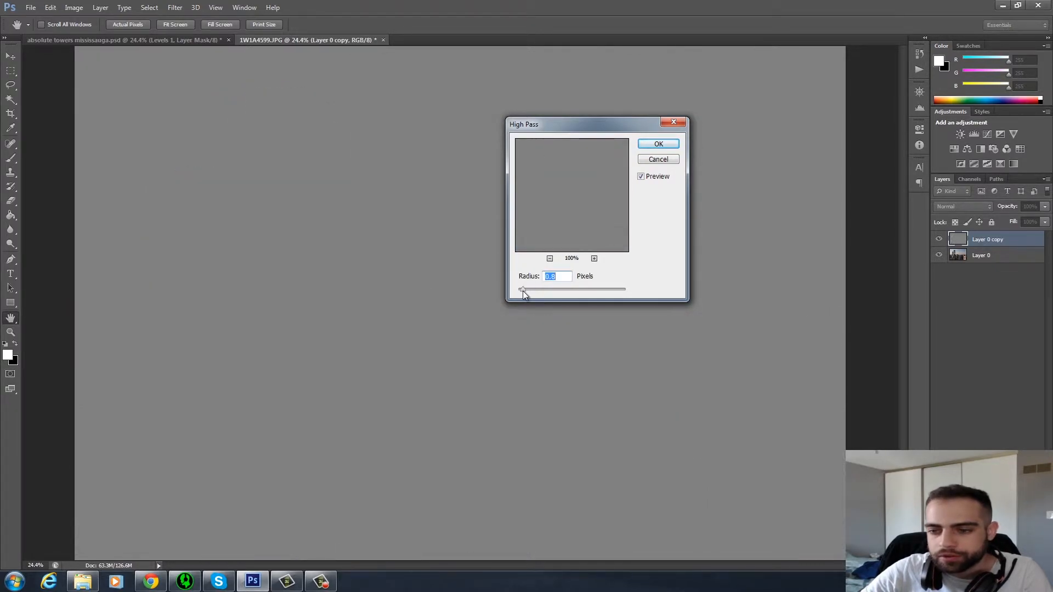
pyautogui.moveTo(527, 291); pyautogui.dragTo(531, 291)
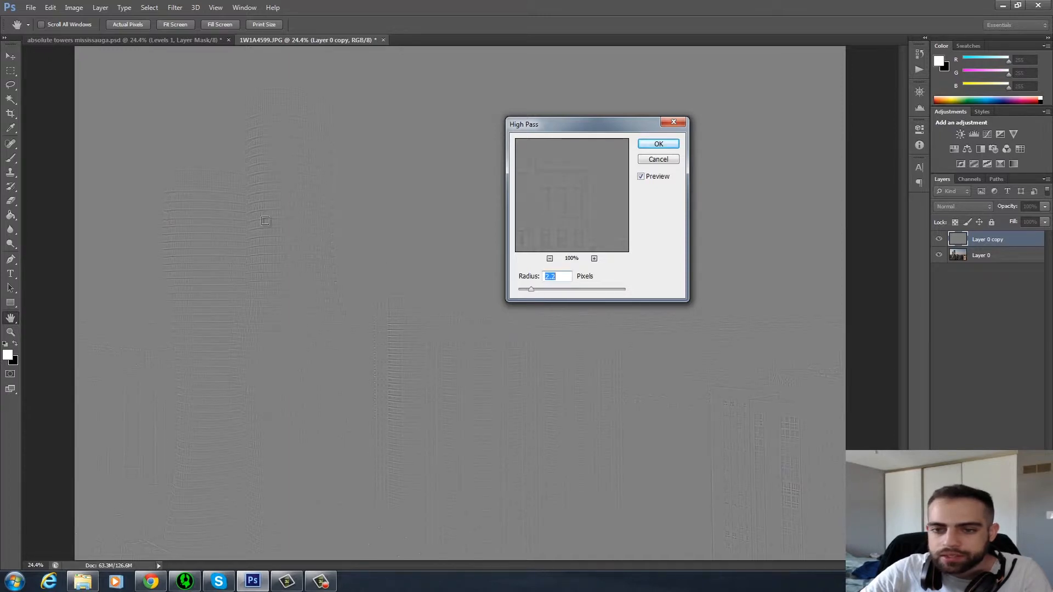
pyautogui.moveTo(547, 212); pyautogui.dragTo(564, 228)
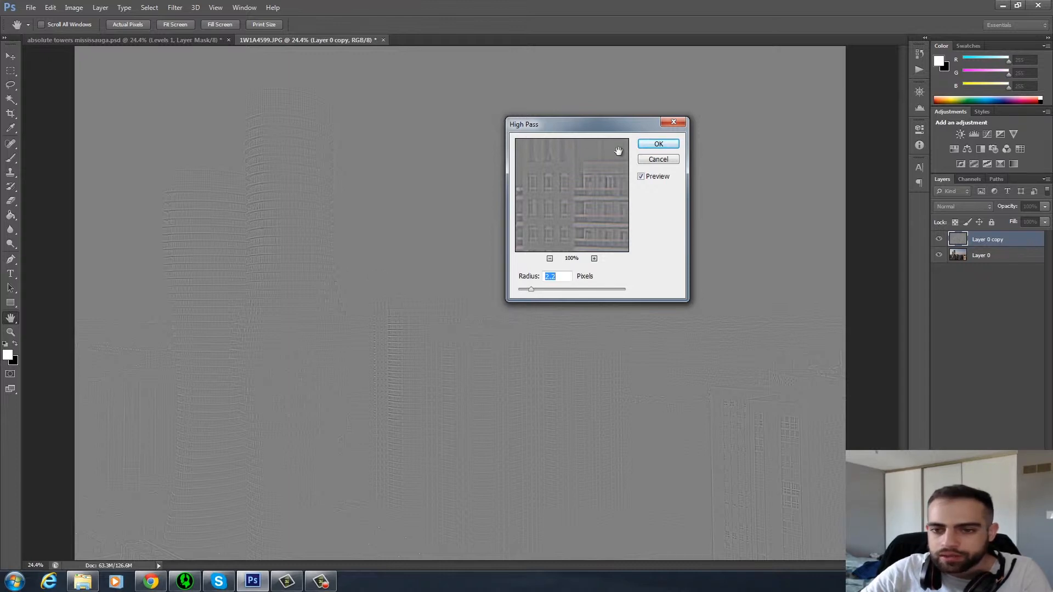
pyautogui.moveTo(526, 291); pyautogui.dragTo(532, 289)
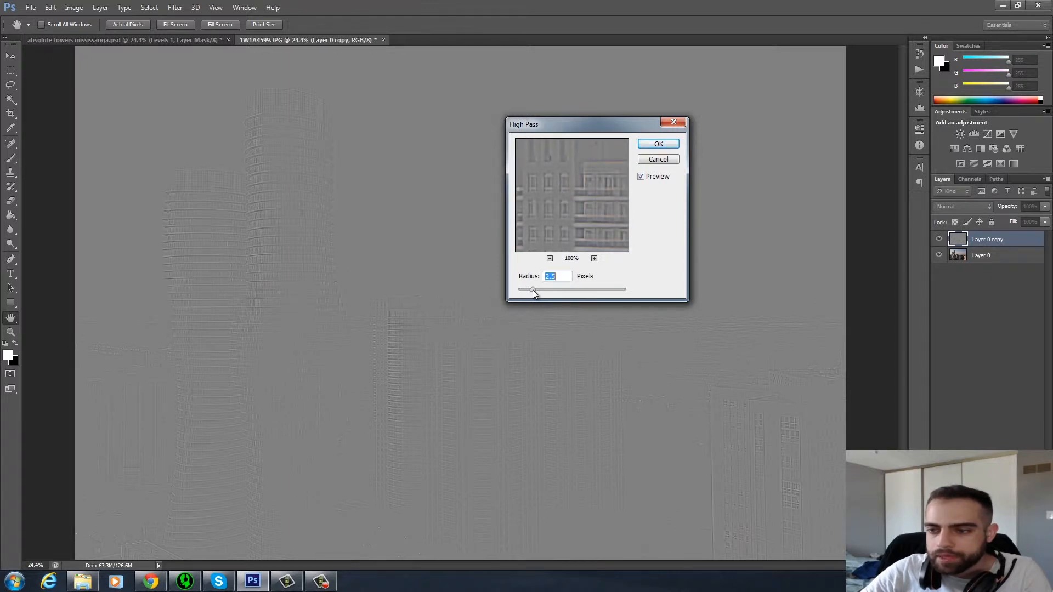
pyautogui.click(654, 144)
# Set the high-pass copy's blend mode to Overlay and compare the photo with and without the layer.
pyautogui.click(959, 207)
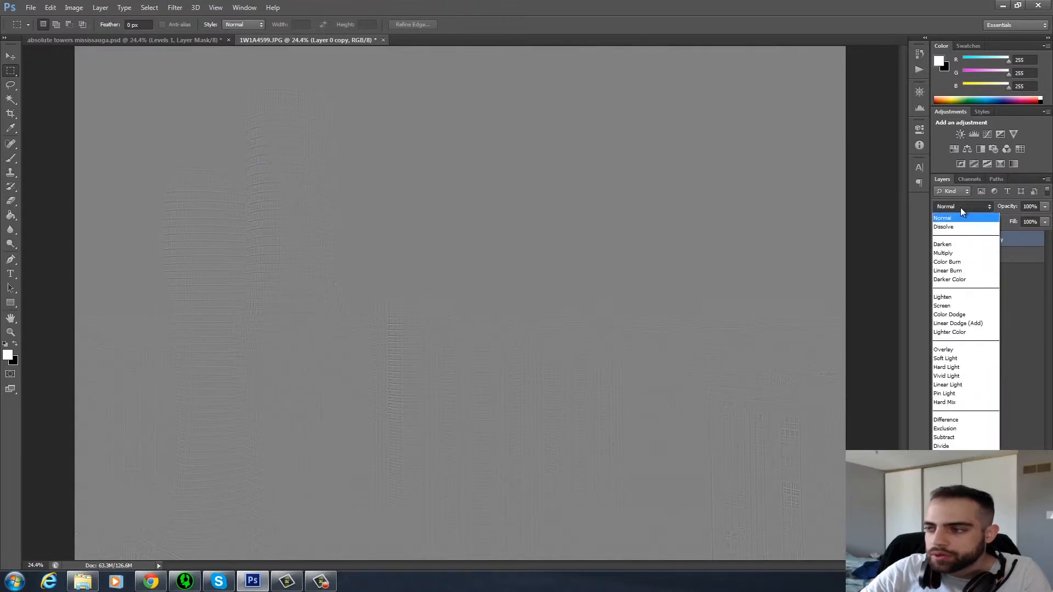
pyautogui.click(960, 350)
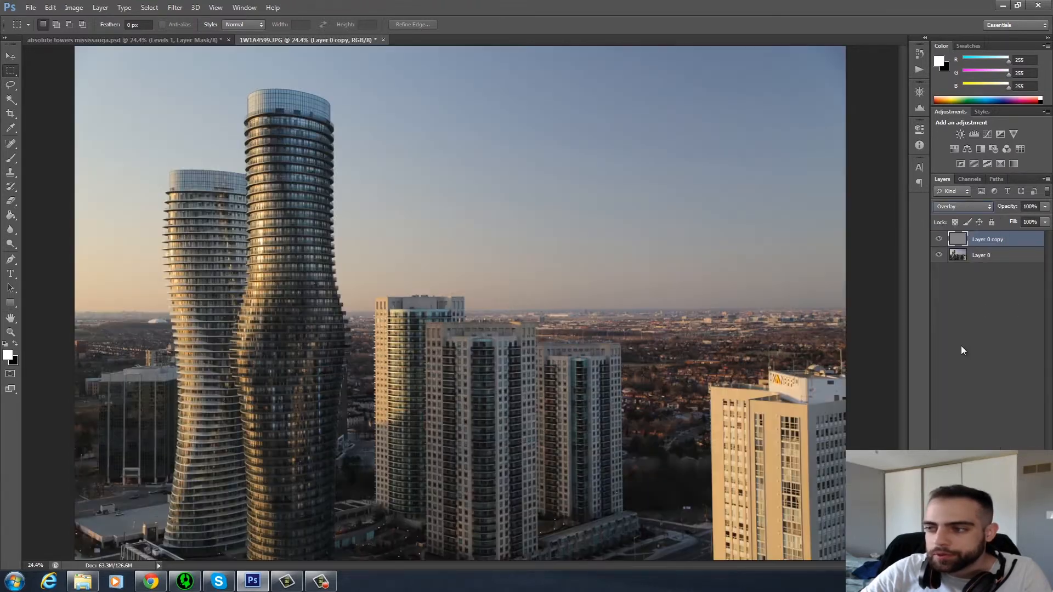
pyautogui.click(938, 239)
pyautogui.click(938, 240)
pyautogui.click(938, 239)
pyautogui.click(936, 240)
pyautogui.click(937, 240)
pyautogui.click(937, 240)
pyautogui.click(938, 240)
pyautogui.click(938, 240)
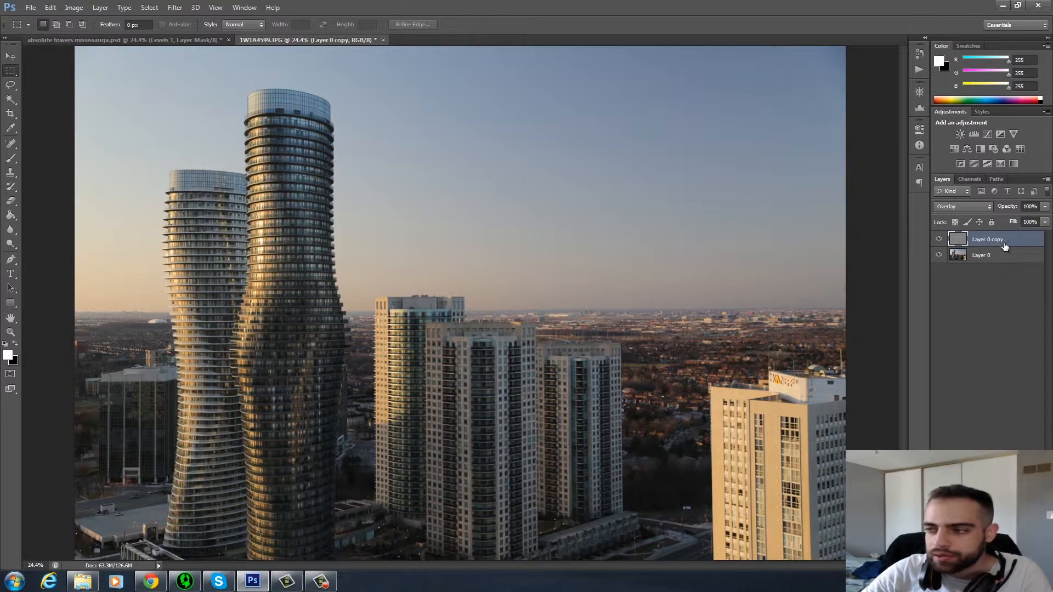
# Duplicate Layer 0 once more and apply a High Pass filter with a radius of 4.0 pixels to the new copy.
pyautogui.click(989, 258)
pyautogui.hotkey('ctrl', 'j')
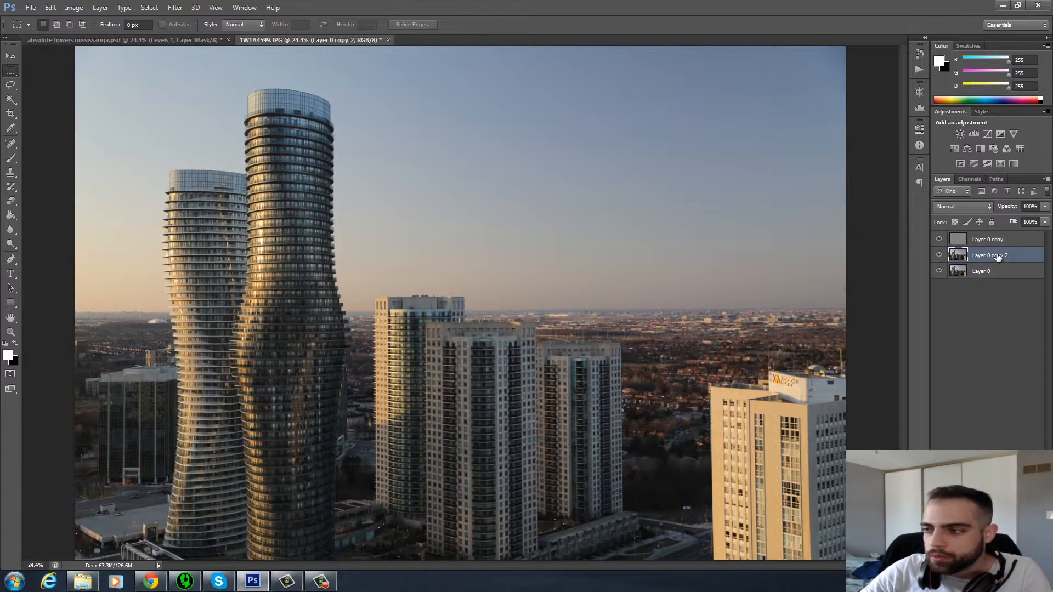
pyautogui.click(174, 8)
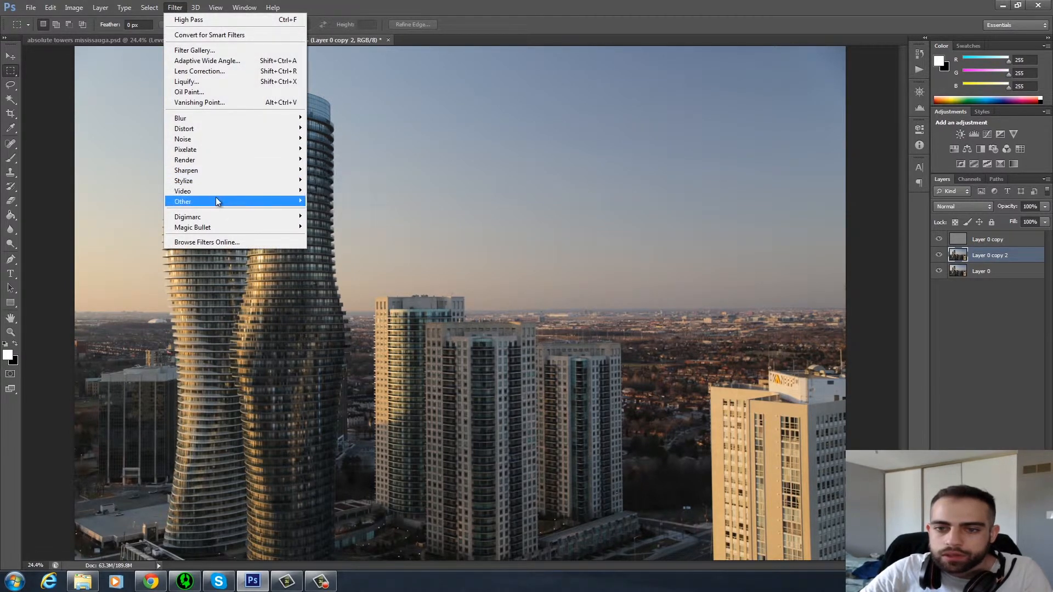
pyautogui.moveTo(217, 202)
pyautogui.click(353, 209)
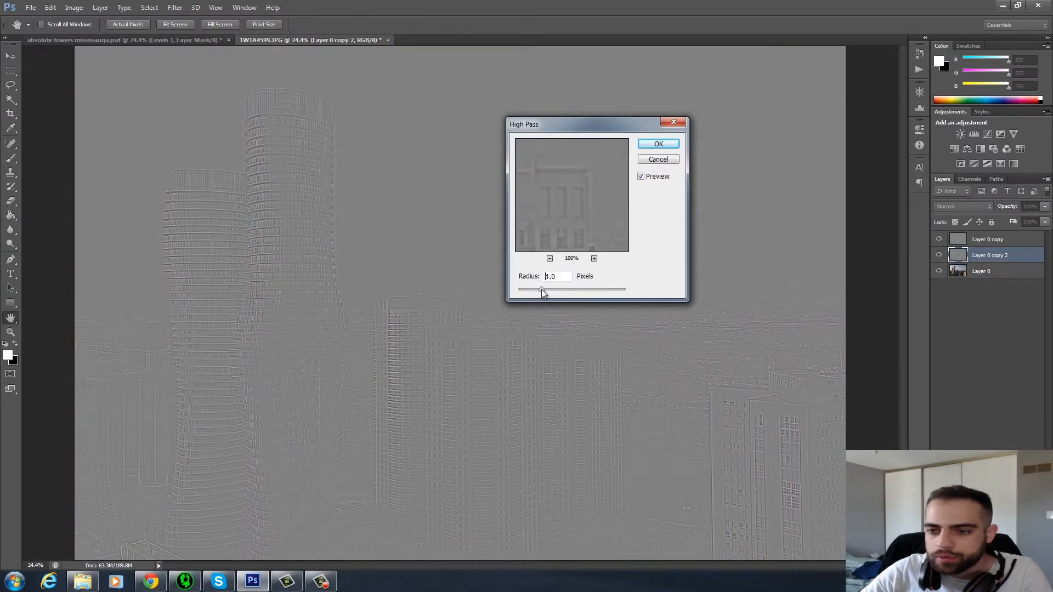
pyautogui.click(658, 144)
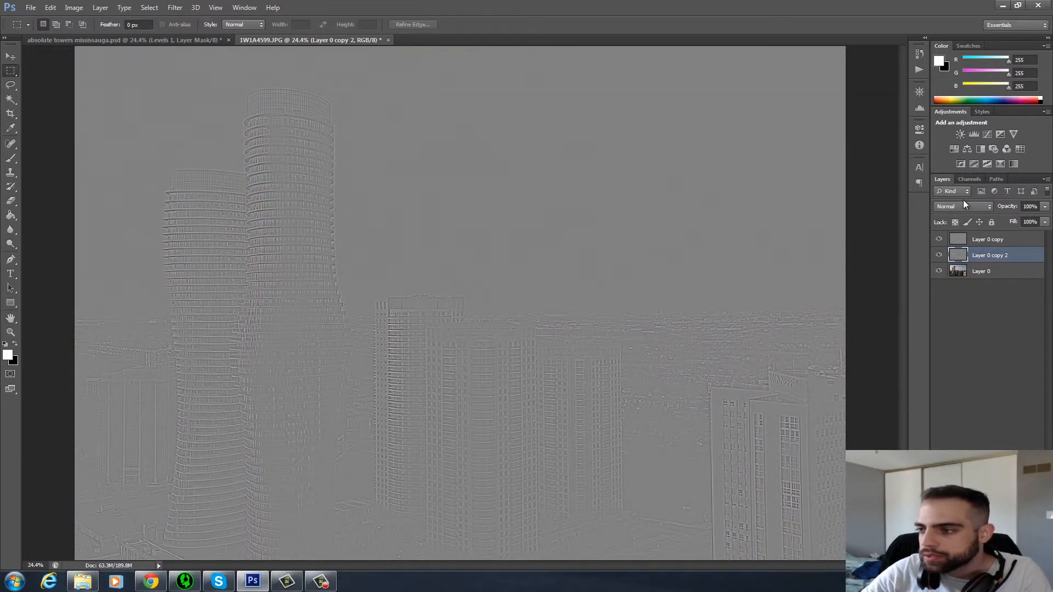
# Set Layer 0 copy 2 to the Overlay blend mode and check its effect by hiding and showing it.
pyautogui.click(963, 206)
pyautogui.click(962, 350)
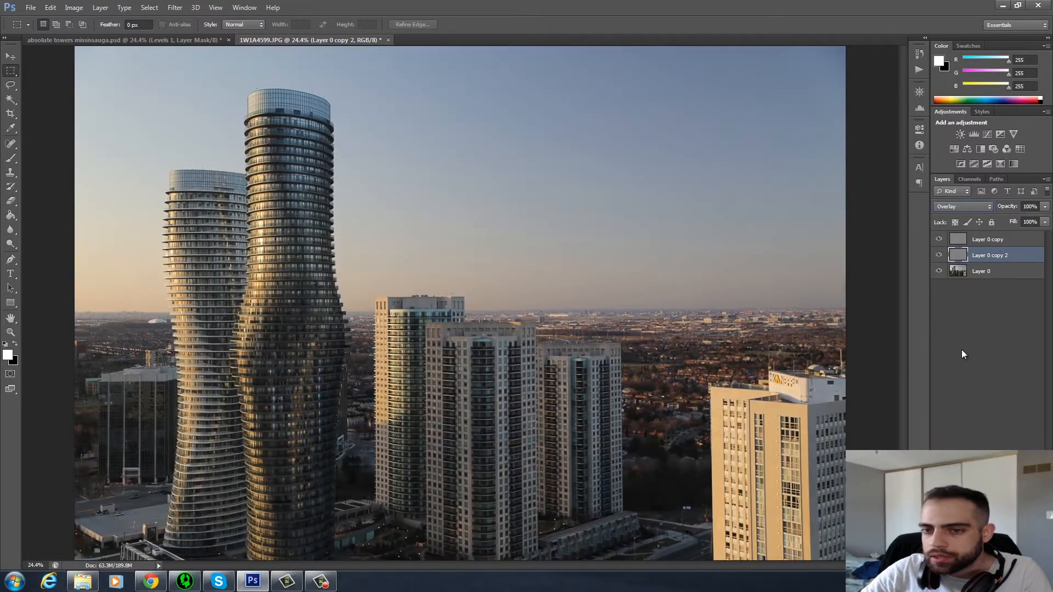
pyautogui.click(939, 256)
pyautogui.click(940, 256)
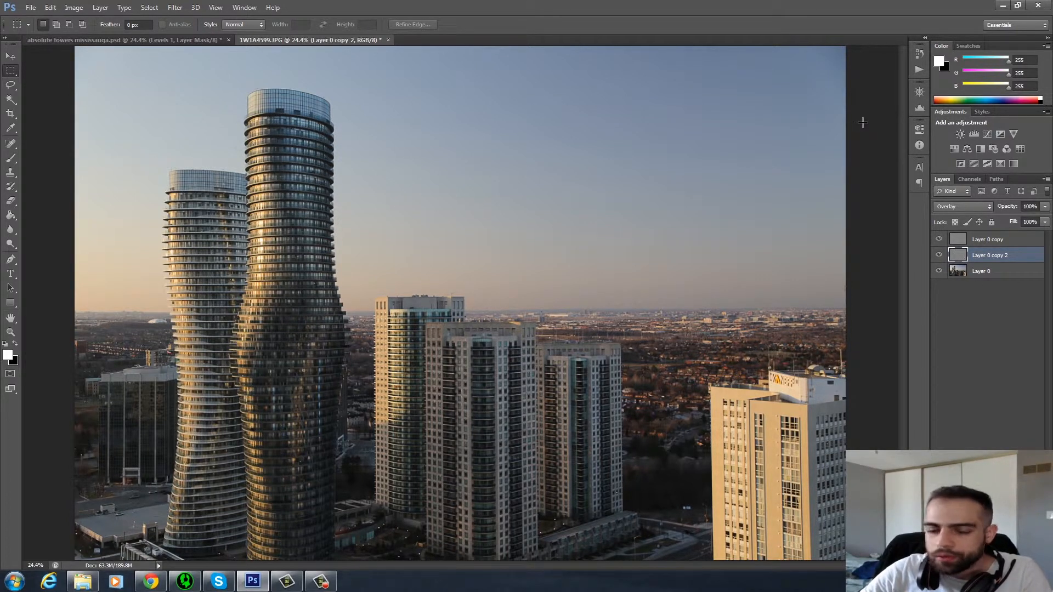
# Add a Levels adjustment layer on top of the stack and raise its black output level to 17.
pyautogui.click(972, 133)
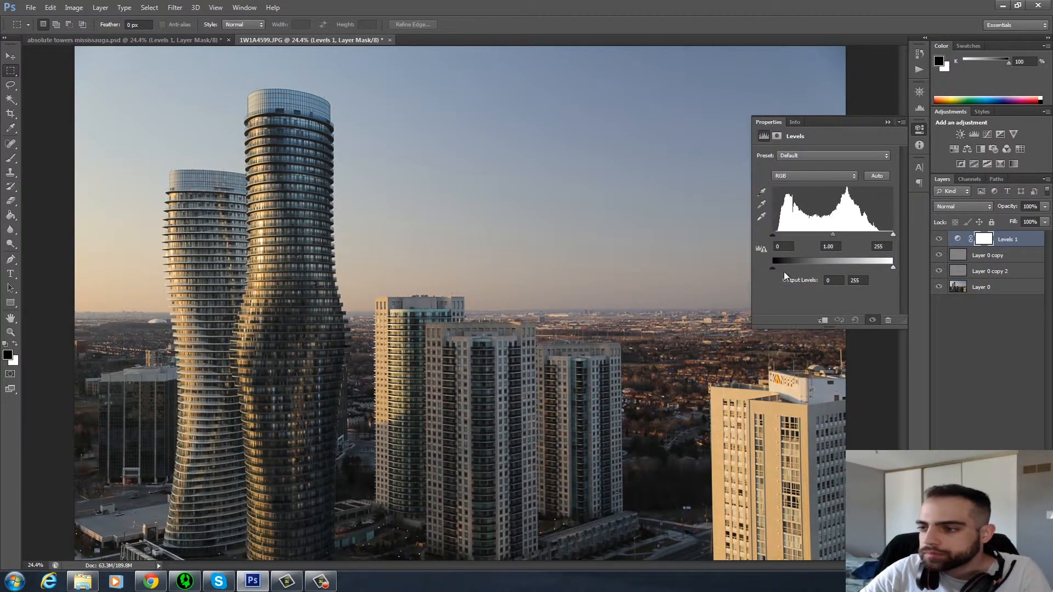
pyautogui.moveTo(774, 265); pyautogui.dragTo(779, 267)
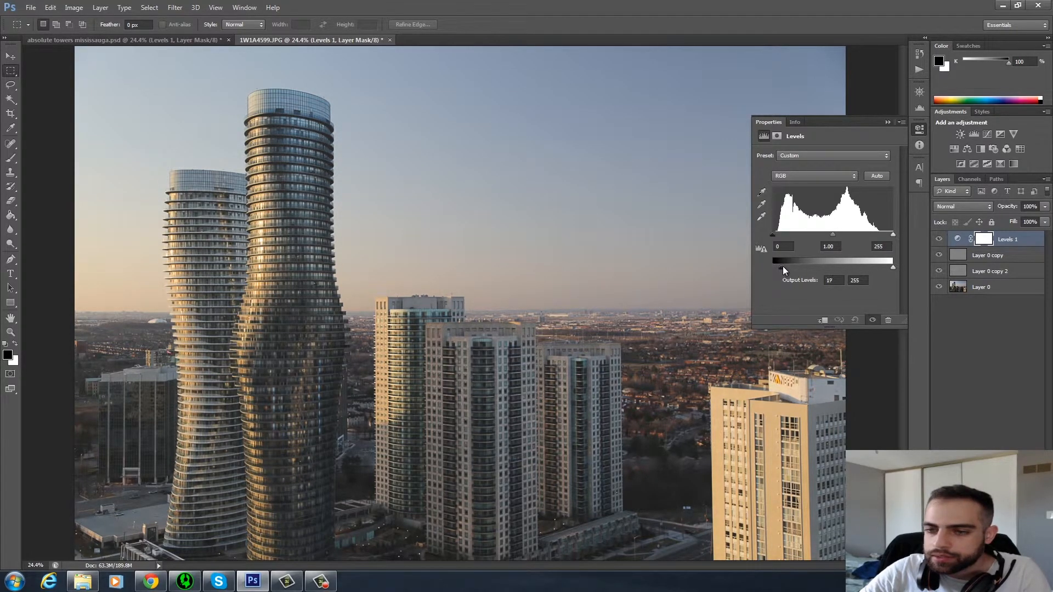
pyautogui.click(885, 123)
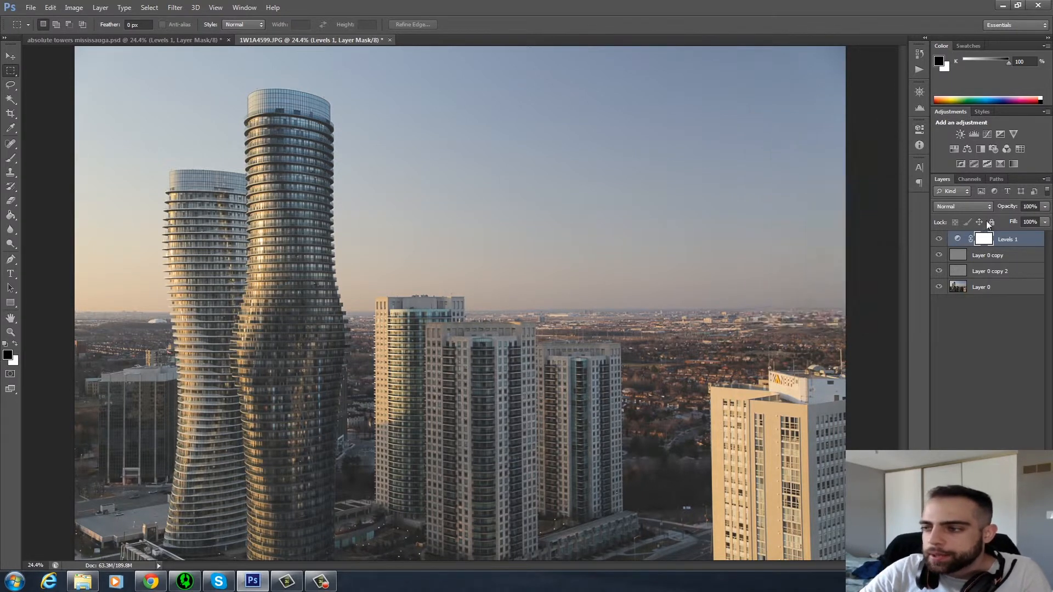
# Add a Curves adjustment layer and shape a contrast S-curve on RGB, with the shadow point at input 54, output 42.
pyautogui.click(991, 134)
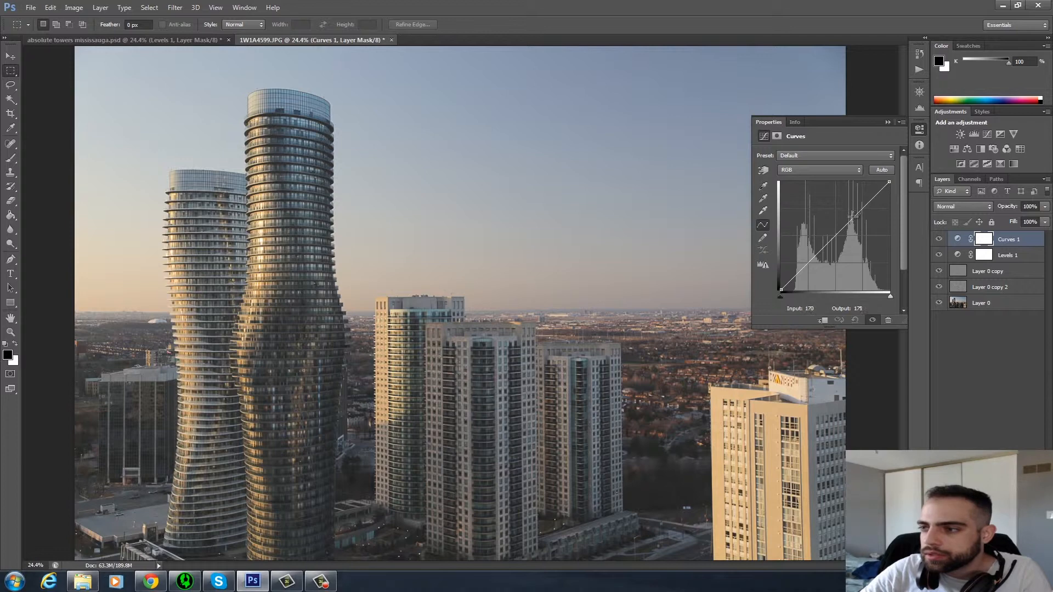
pyautogui.moveTo(852, 216); pyautogui.dragTo(862, 202)
pyautogui.moveTo(809, 265); pyautogui.dragTo(804, 272)
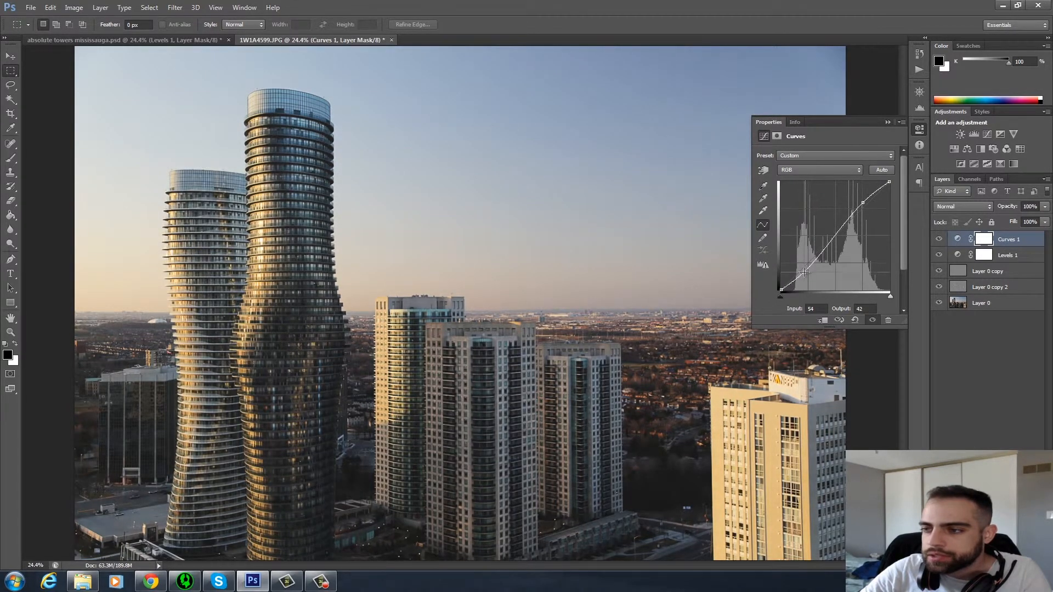
# Shape an S-curve on the Red channel with points at input 61, output 48 and input 210, output 223.
pyautogui.click(814, 171)
pyautogui.click(806, 186)
pyautogui.click(871, 198)
pyautogui.moveTo(808, 263); pyautogui.dragTo(806, 269)
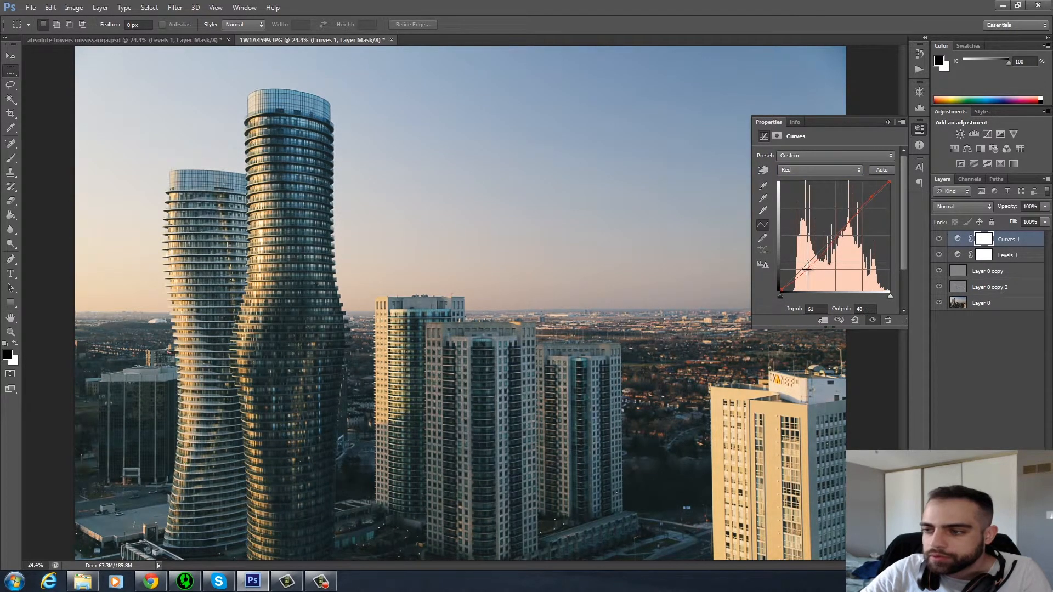
pyautogui.moveTo(871, 197); pyautogui.dragTo(871, 196)
# Shape a slight S-curve on the Green channel, raising the highlights and lowering the shadows.
pyautogui.click(839, 170)
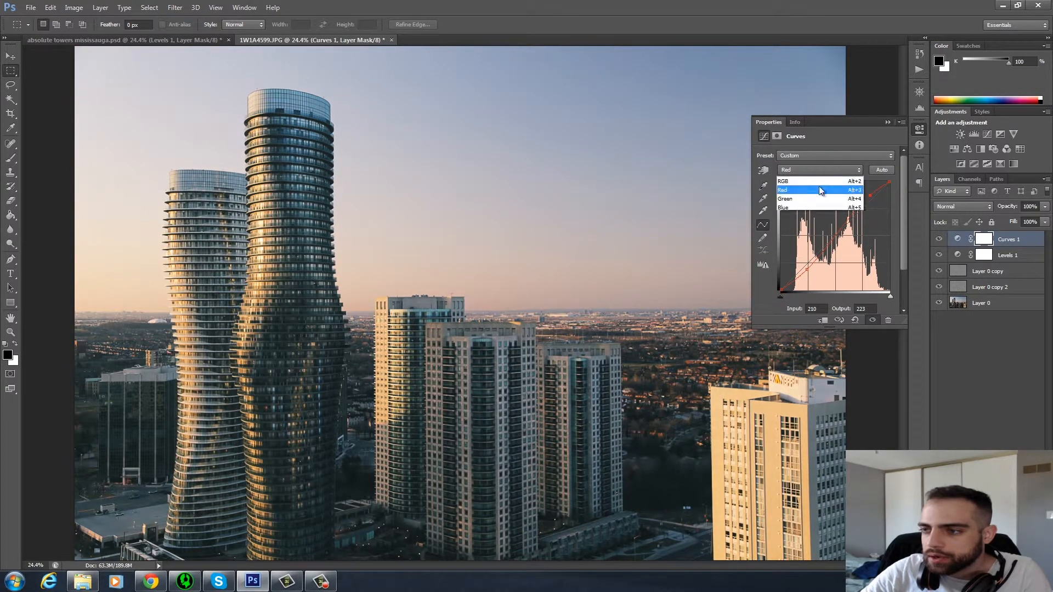
pyautogui.click(813, 198)
pyautogui.moveTo(869, 199); pyautogui.dragTo(870, 196)
pyautogui.moveTo(804, 268); pyautogui.dragTo(804, 272)
# On the Blue channel curve, lower the highlights and lift the shadows to input 47, output 57.
pyautogui.click(812, 171)
pyautogui.click(813, 184)
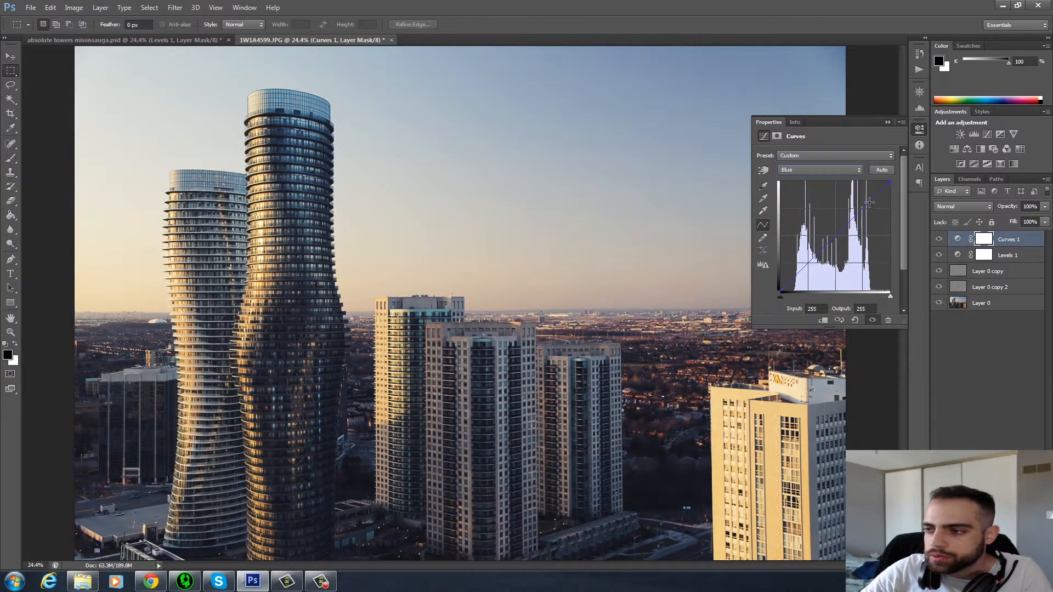
pyautogui.moveTo(869, 203); pyautogui.dragTo(871, 203)
pyautogui.moveTo(800, 268); pyautogui.dragTo(798, 263)
pyautogui.moveTo(798, 266); pyautogui.dragTo(800, 265)
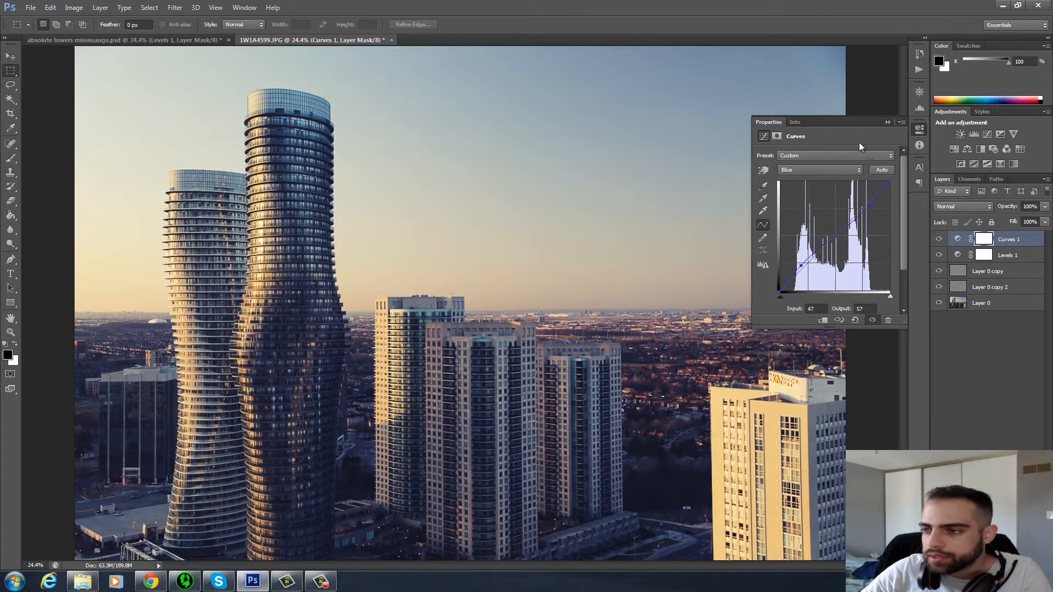
pyautogui.click(888, 122)
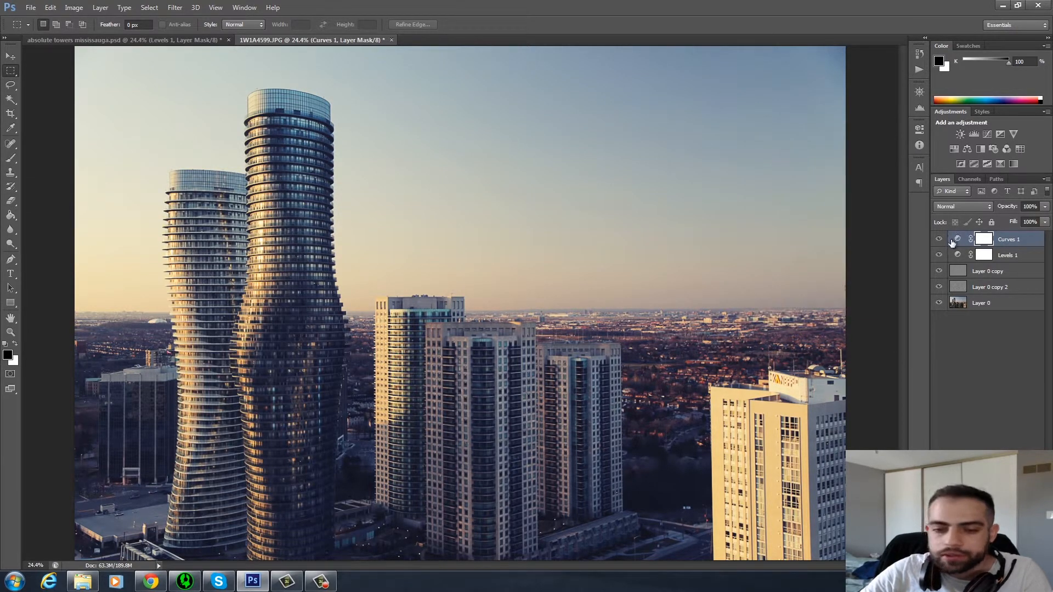
# Compare the newly edited 1W1A4599.JPG with the finished absolute towers mississauga.psd.
pyautogui.click(176, 37)
pyautogui.click(294, 41)
pyautogui.click(190, 40)
pyautogui.click(268, 41)
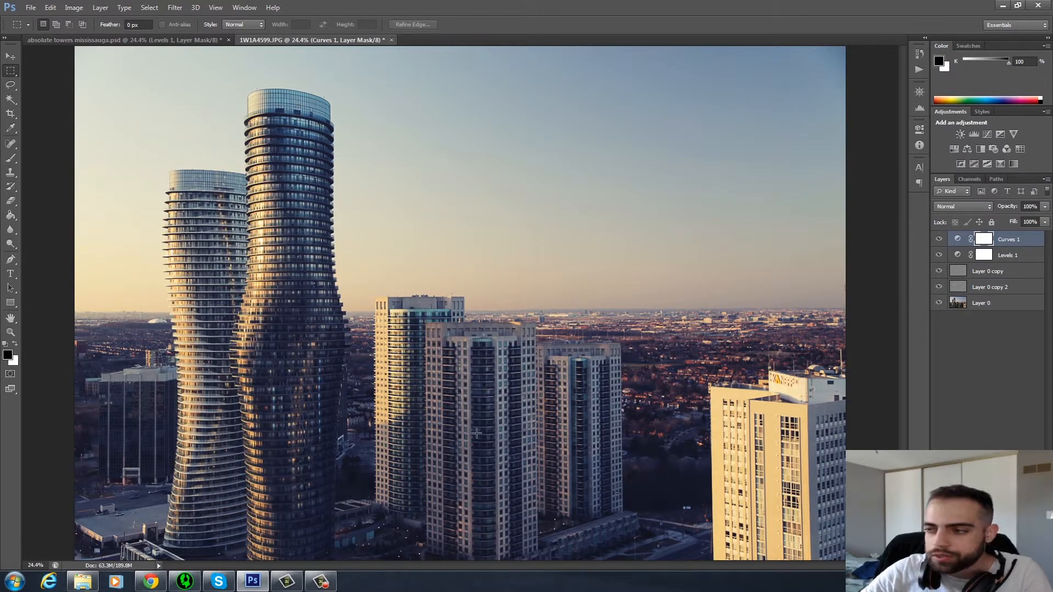
pyautogui.click(126, 41)
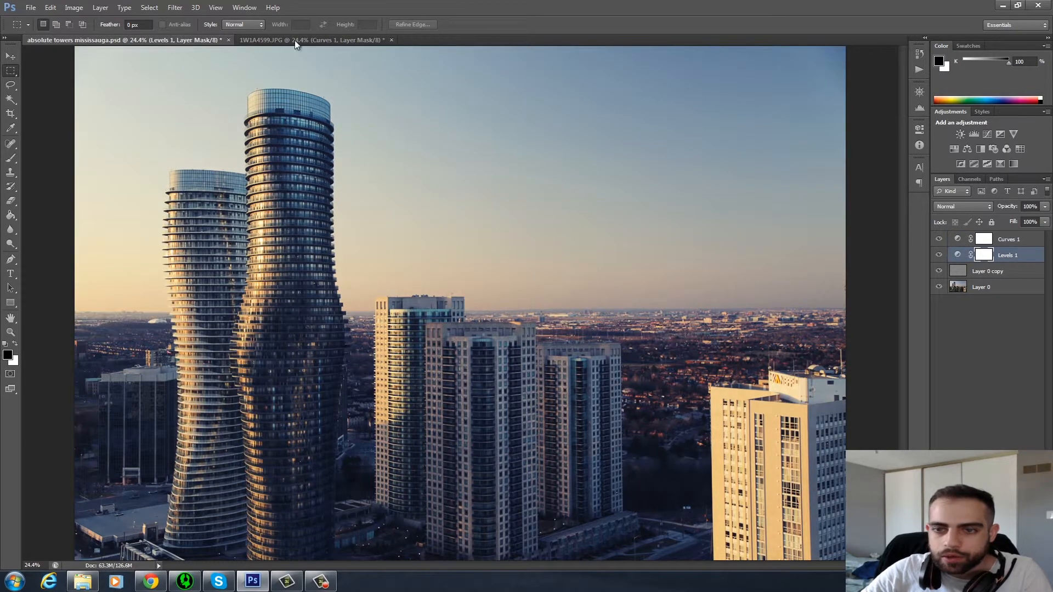
pyautogui.click(314, 41)
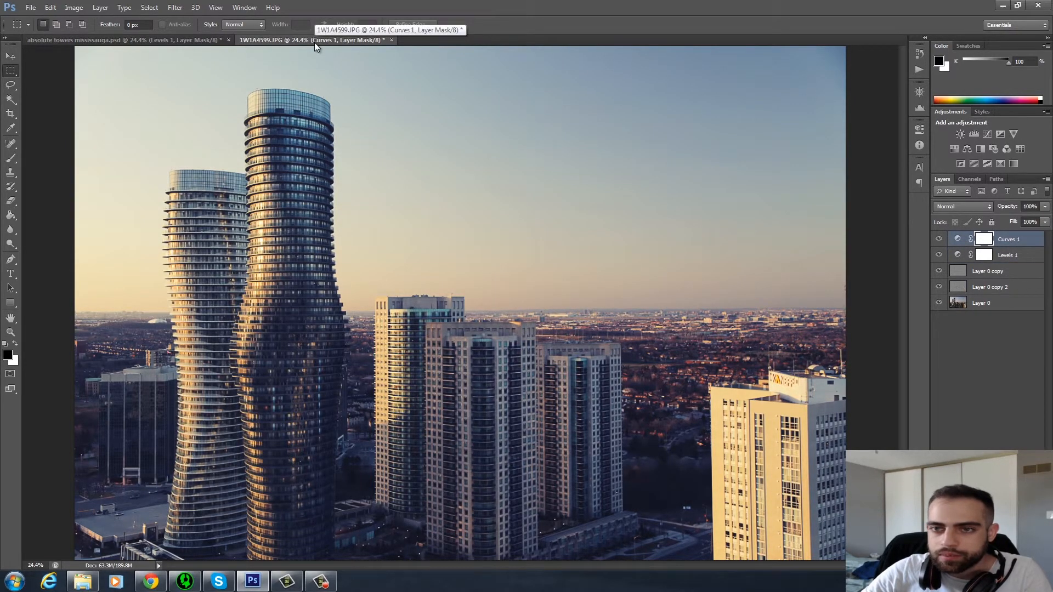